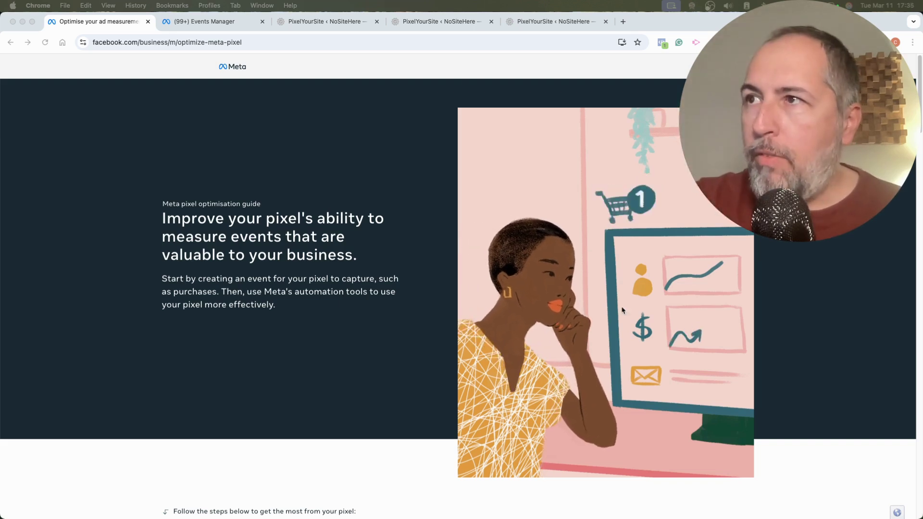
Scroll the guide to Step 3: automated tools and its advanced matching, automatic events and Conversions API tips
scroll(397, 312, down, 5)
scroll(397, 311, down, 14)
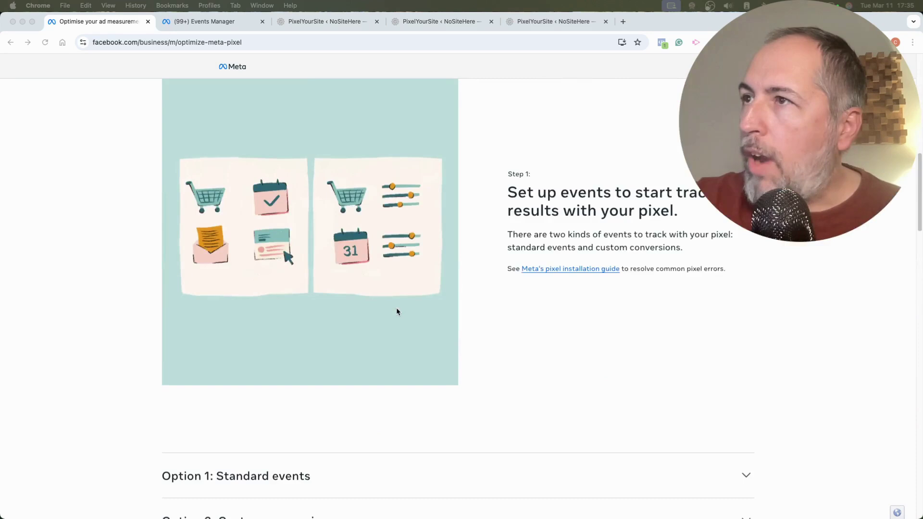
scroll(400, 311, down, 3)
scroll(401, 311, down, 6)
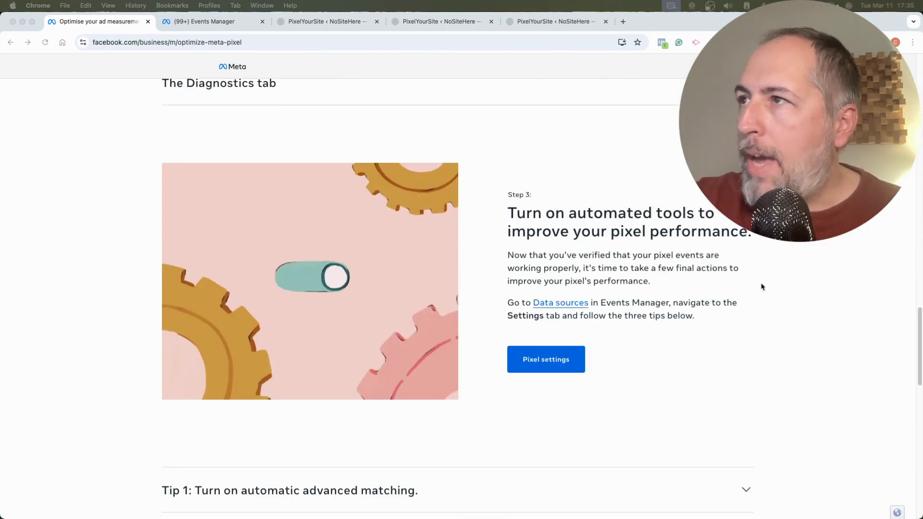
scroll(625, 331, down, 2)
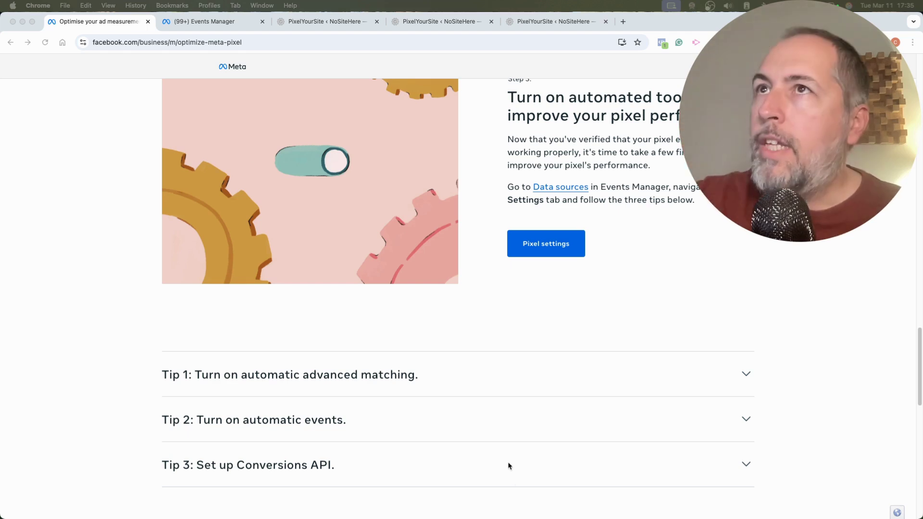
Check NoSiteHere's Pixel settings (advanced matching on, automatic event tracking off), then move to PixelYourSite
click(212, 24)
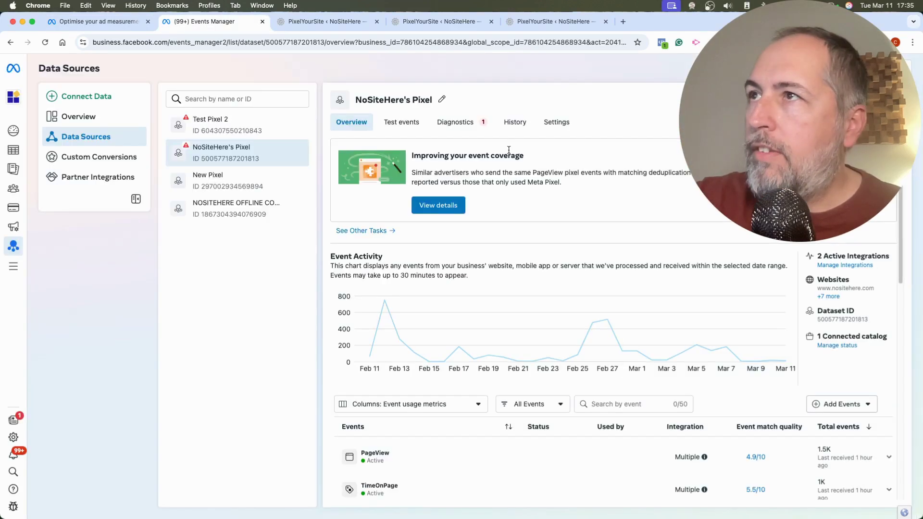
click(553, 123)
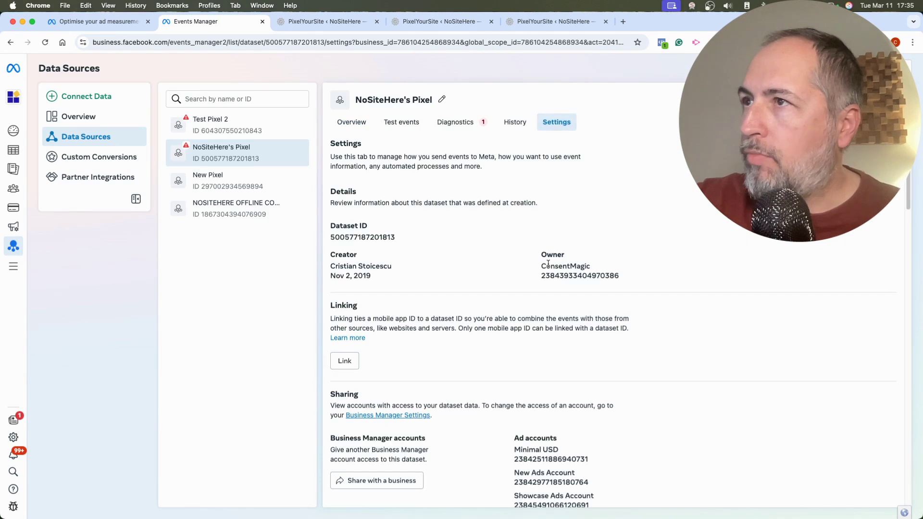
scroll(490, 272, down, 10)
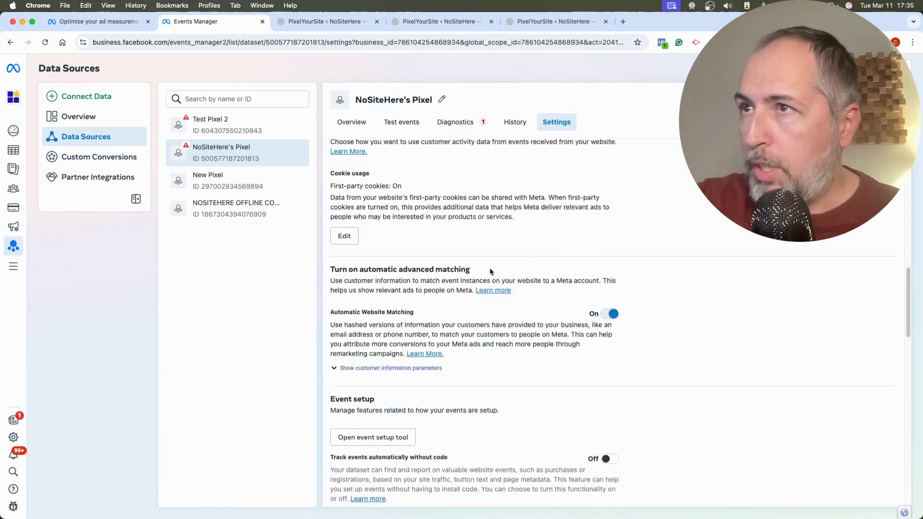
scroll(490, 272, down, 2)
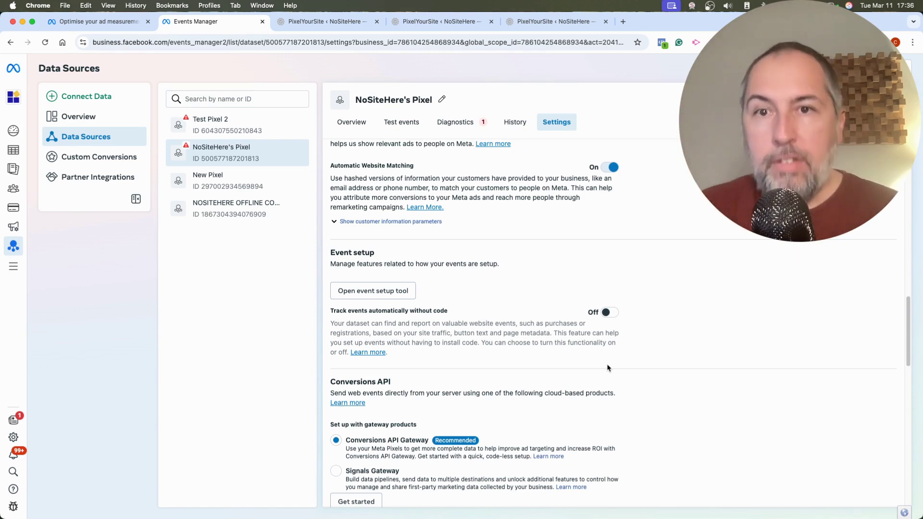
click(323, 25)
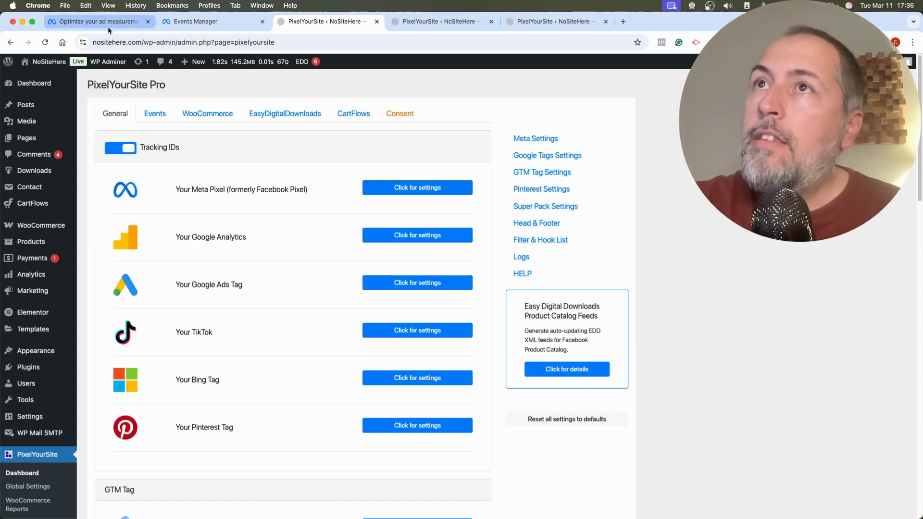
Reread Step 1's Standard events and Custom conversions options in the optimisation guide
click(94, 21)
scroll(528, 170, up, 15)
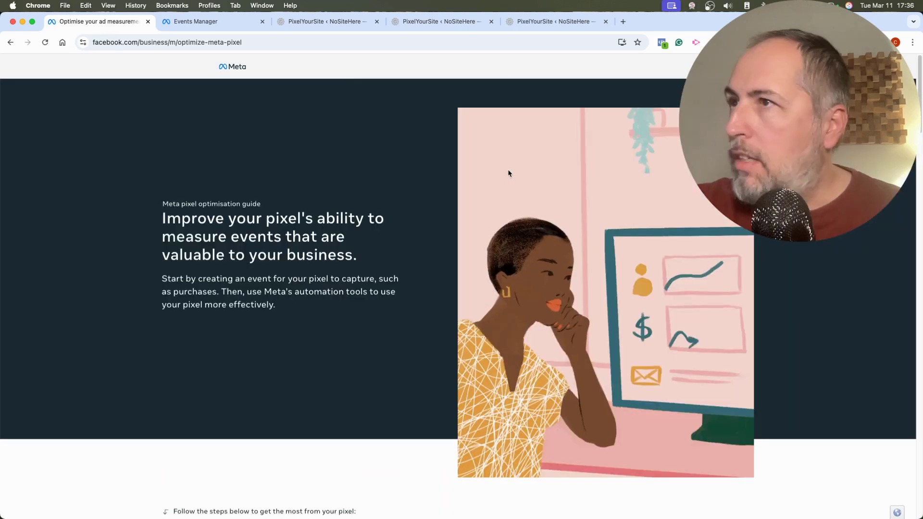
scroll(346, 244, down, 10)
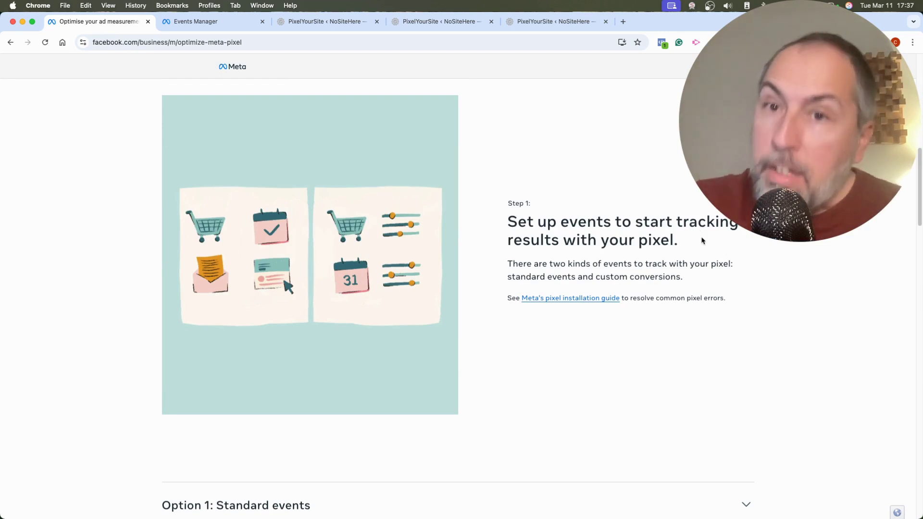
scroll(550, 222, down, 5)
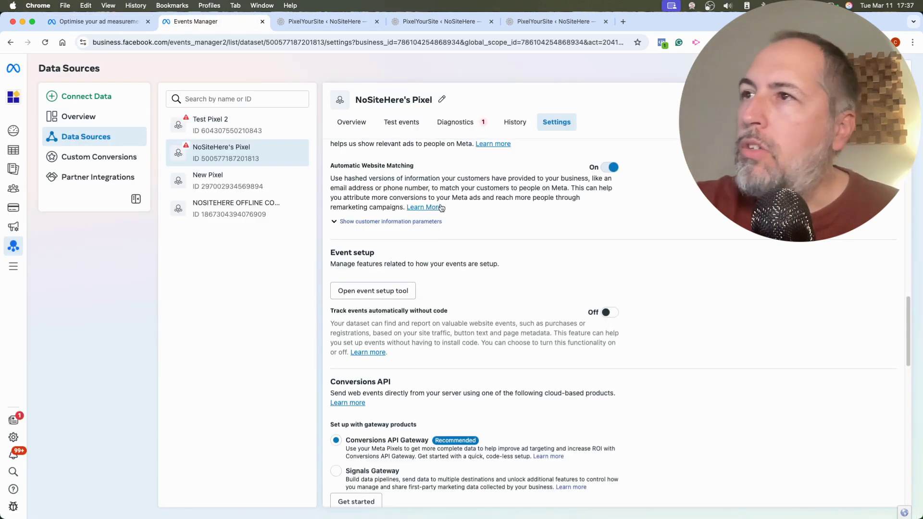
Open NoSiteHere's Pixel overview and scroll down to its event list
click(206, 21)
click(340, 120)
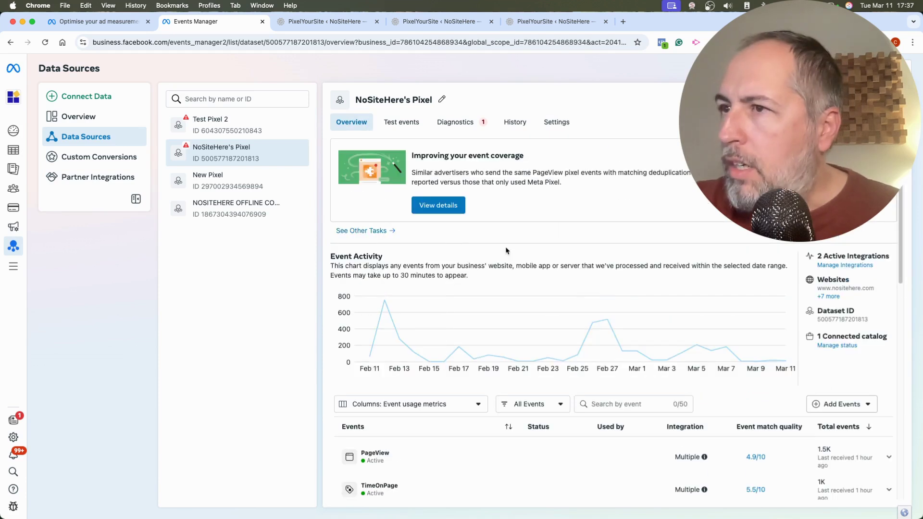
scroll(505, 252, down, 8)
scroll(505, 252, down, 2)
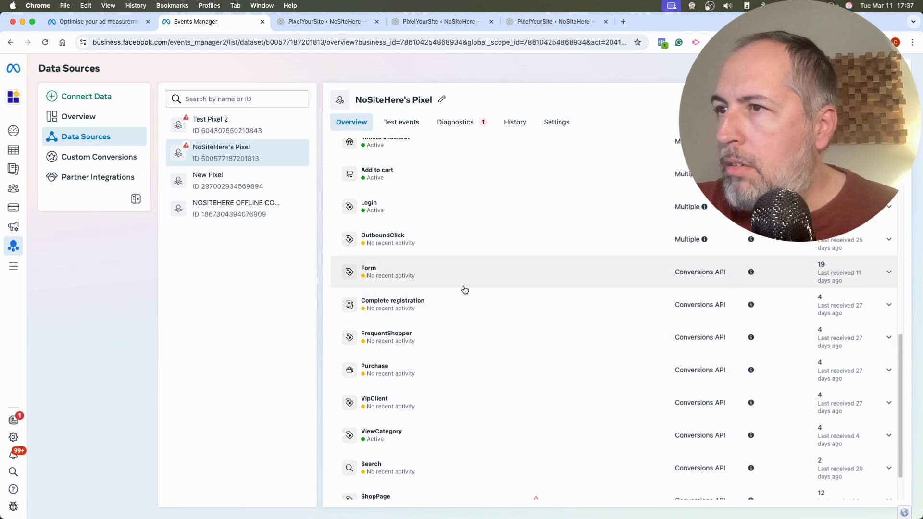
scroll(464, 290, down, 2)
Confirm the flagged ReturningCustomer custom event, acknowledging the Meta Business Tools terms
mouse_move(536, 484)
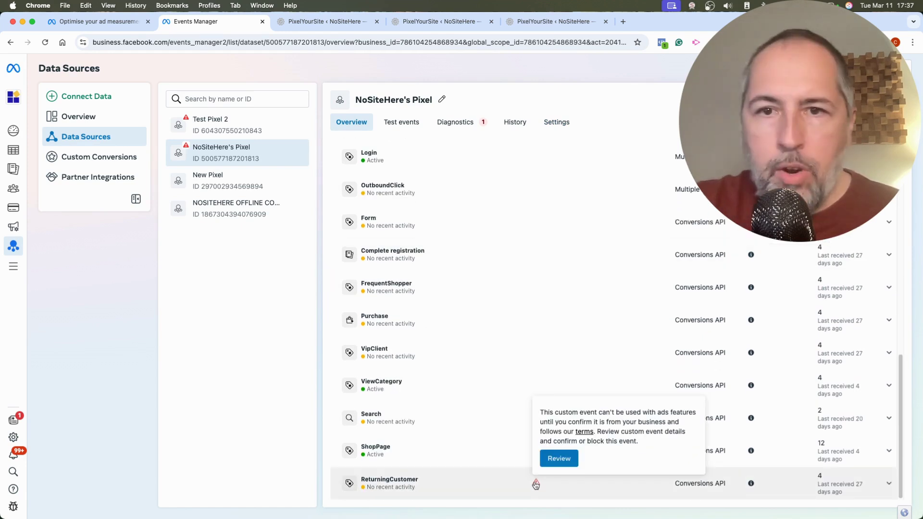
click(557, 459)
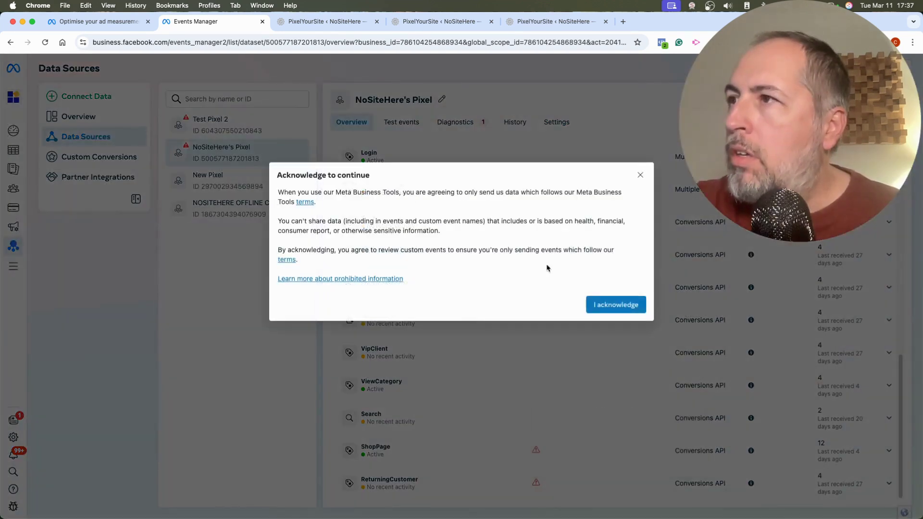
click(639, 306)
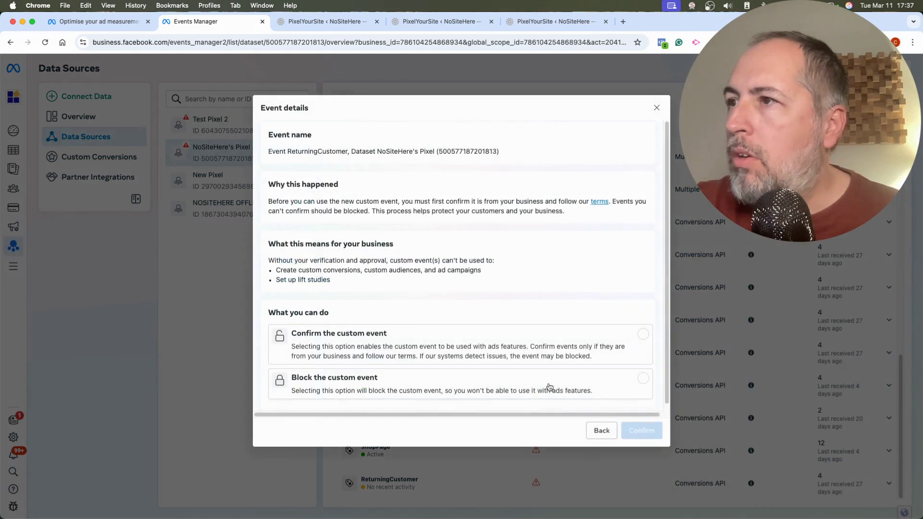
click(639, 335)
click(642, 429)
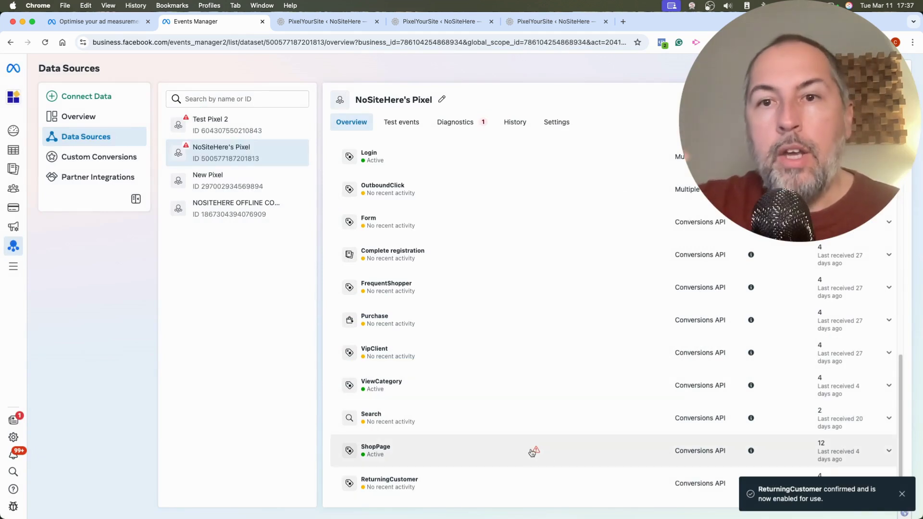
scroll(531, 450, up, 15)
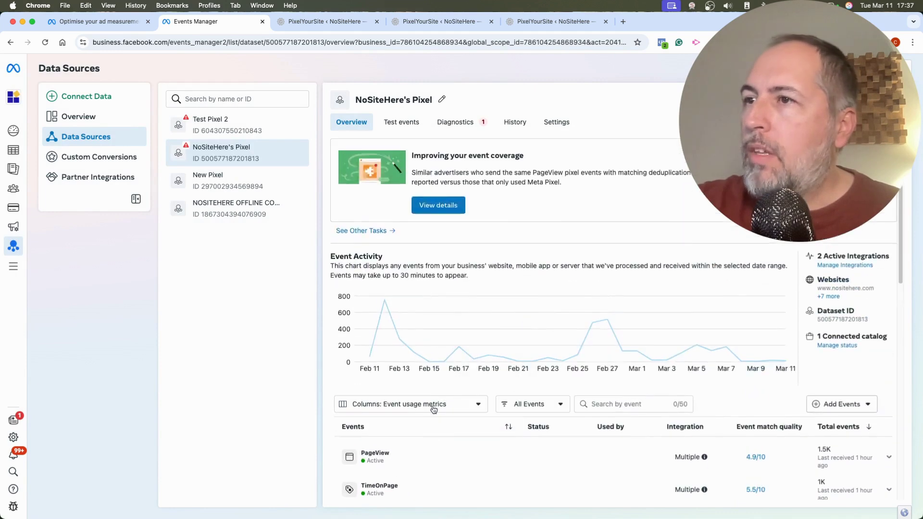
scroll(374, 455, down, 5)
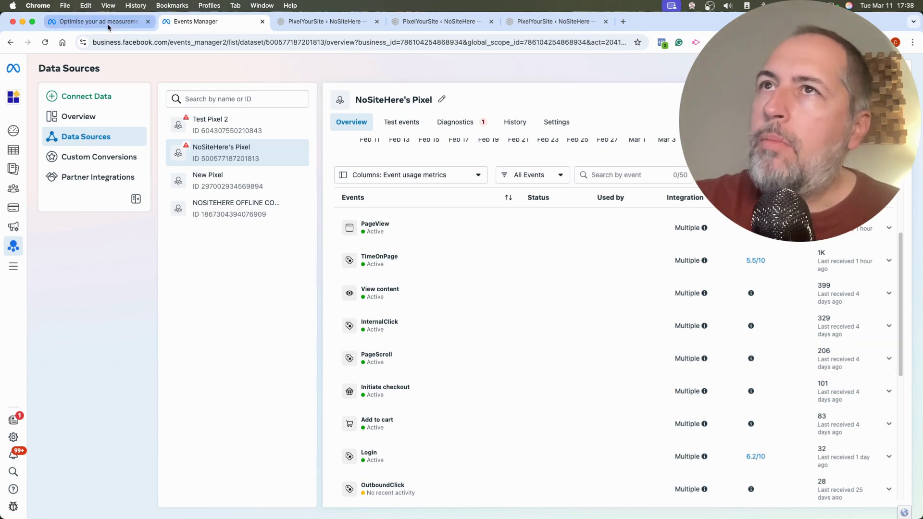
Expand and look over the automatic event tracking options on the PixelYourSite dashboard
click(352, 24)
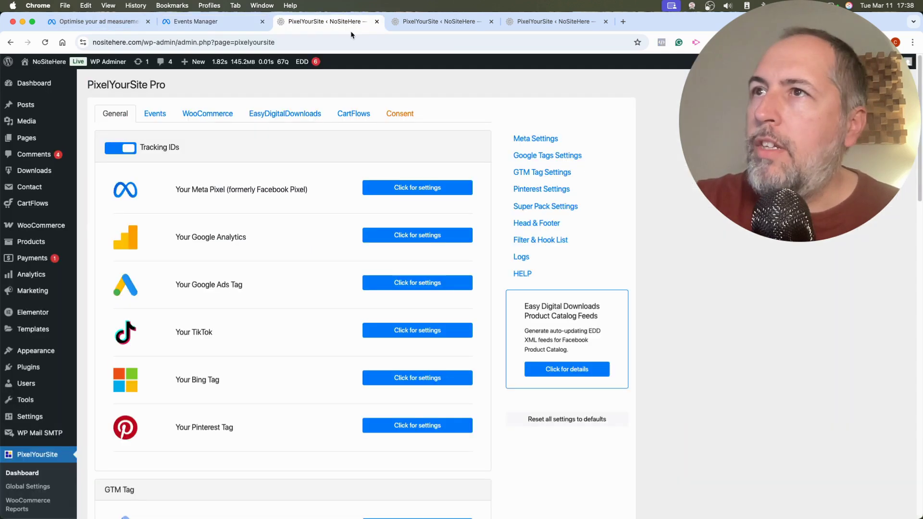
scroll(303, 172, down, 20)
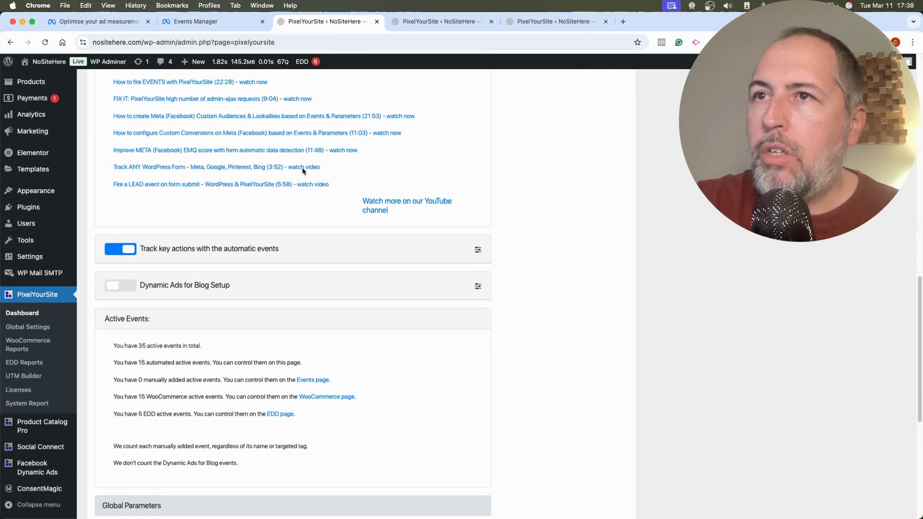
click(477, 196)
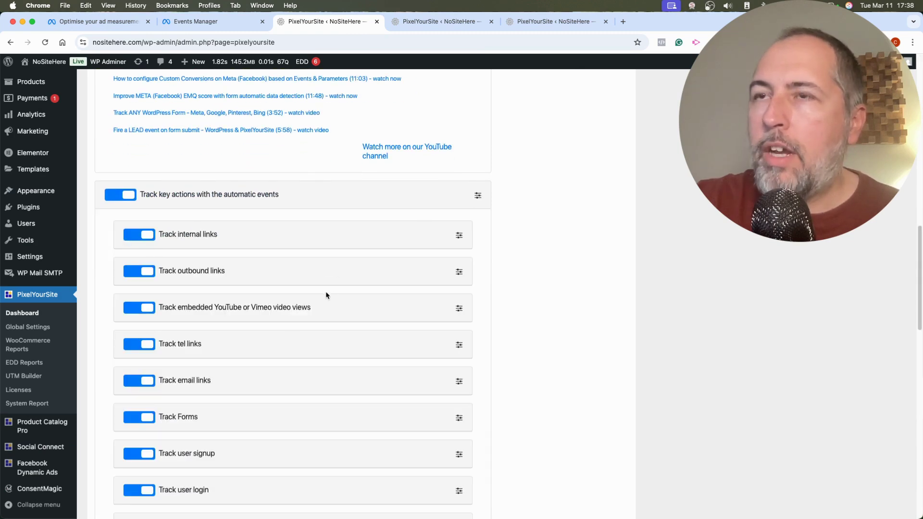
scroll(366, 187, down, 3)
scroll(323, 319, down, 8)
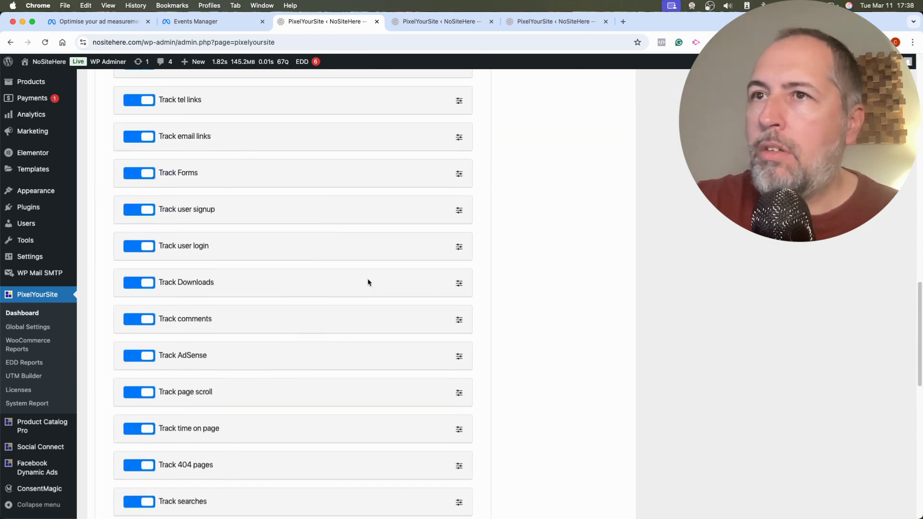
scroll(341, 276, up, 20)
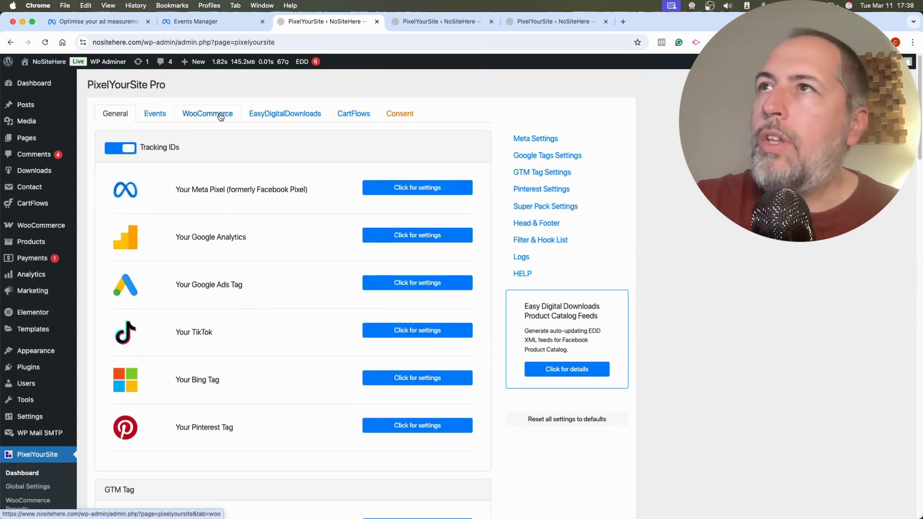
Review WooCommerce recommended events, briefly expanding Track Purchases' value and status options
key(super+5)
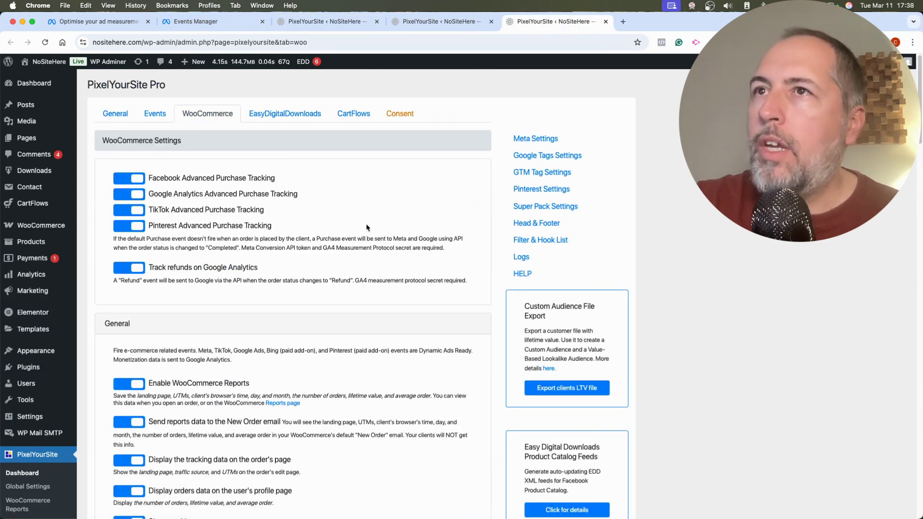
scroll(359, 229, down, 5)
scroll(359, 229, down, 15)
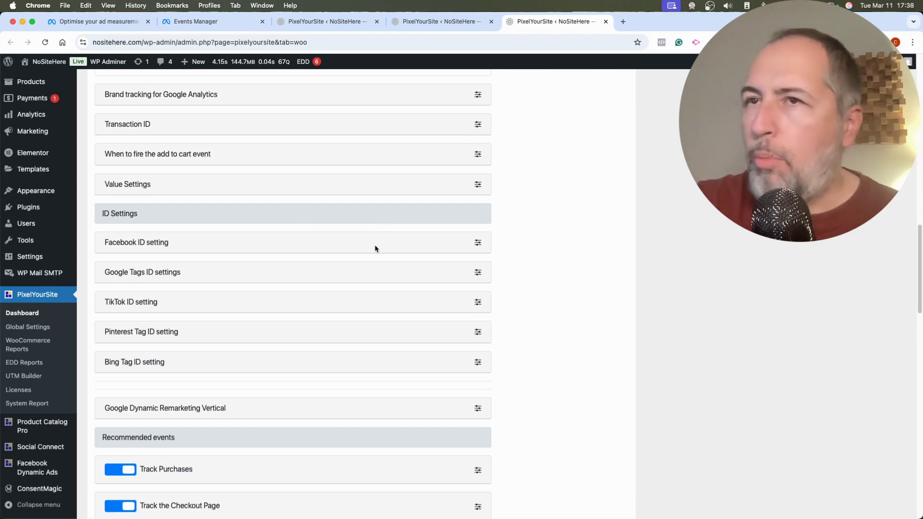
scroll(375, 249, down, 5)
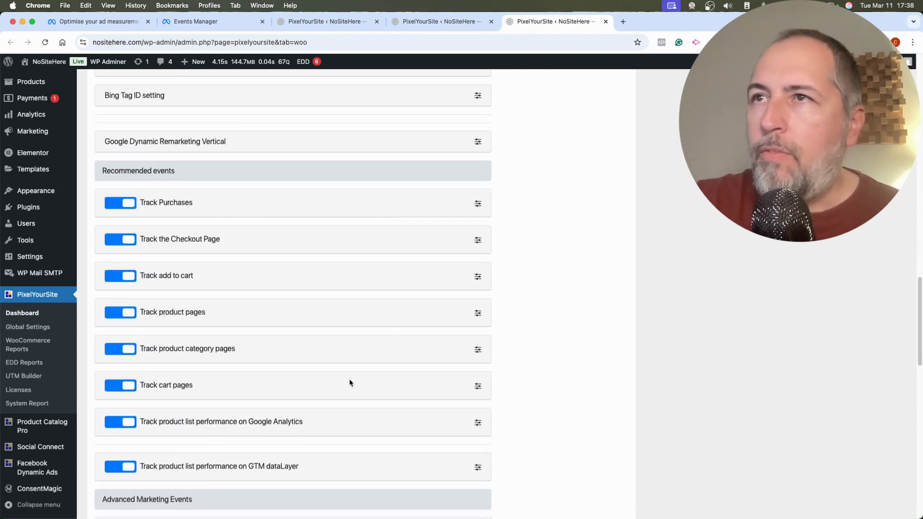
click(477, 191)
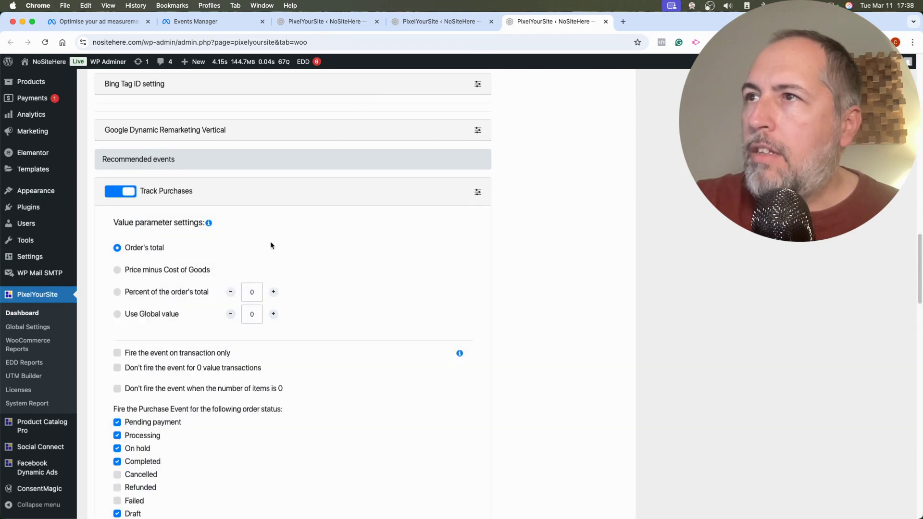
click(477, 192)
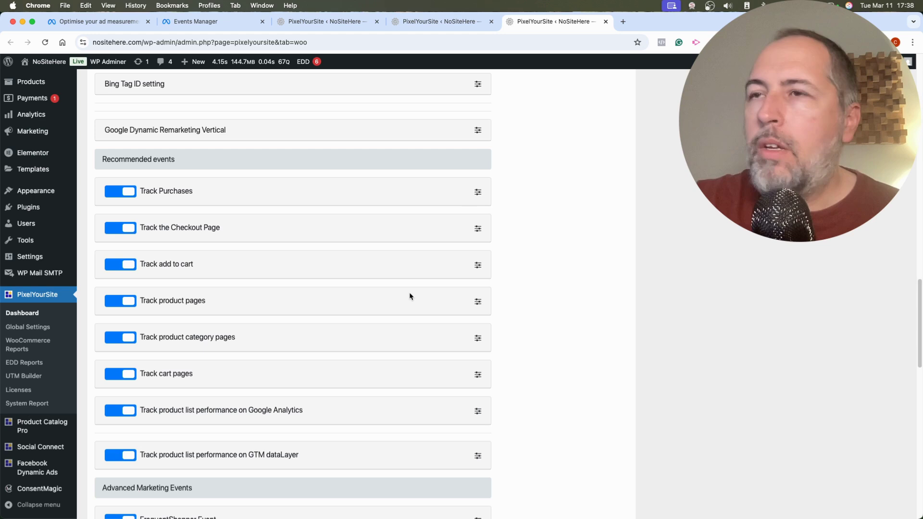
click(423, 22)
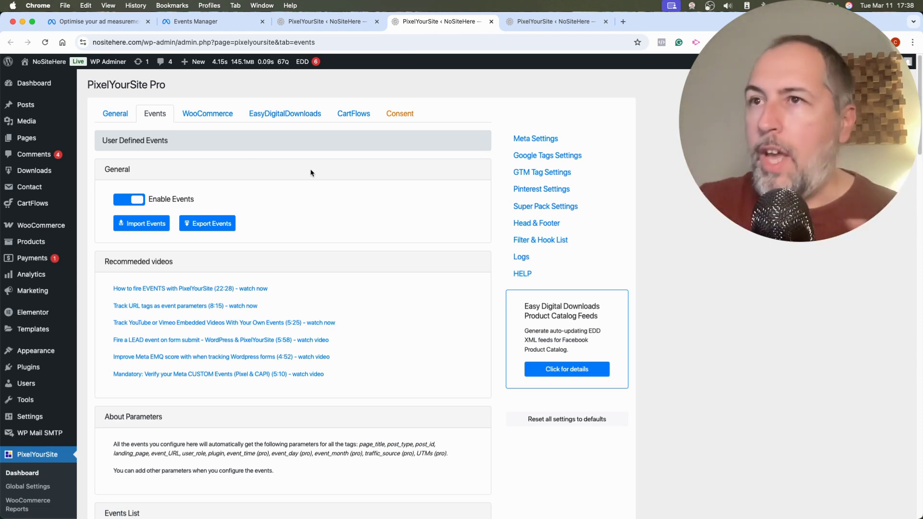
Add a new untitled PixelYourSite event set to fire on Page visit
scroll(310, 171, down, 5)
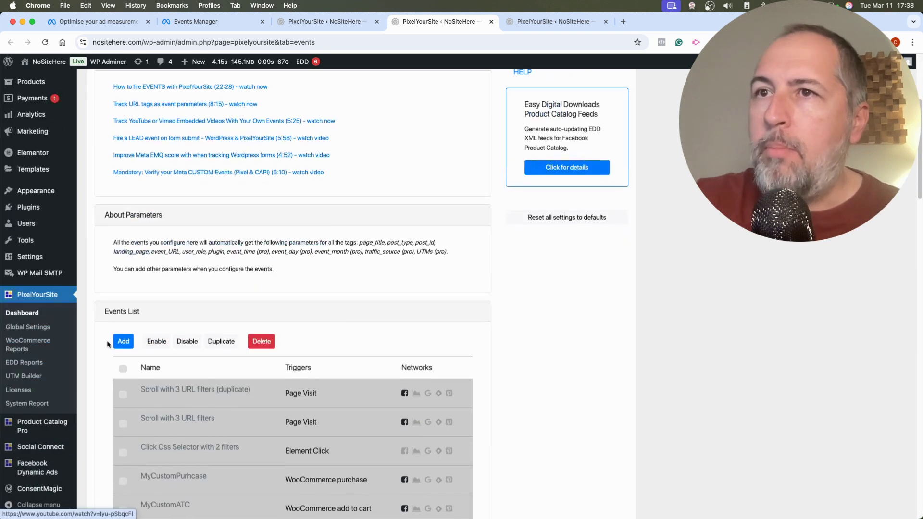
click(121, 341)
click(214, 308)
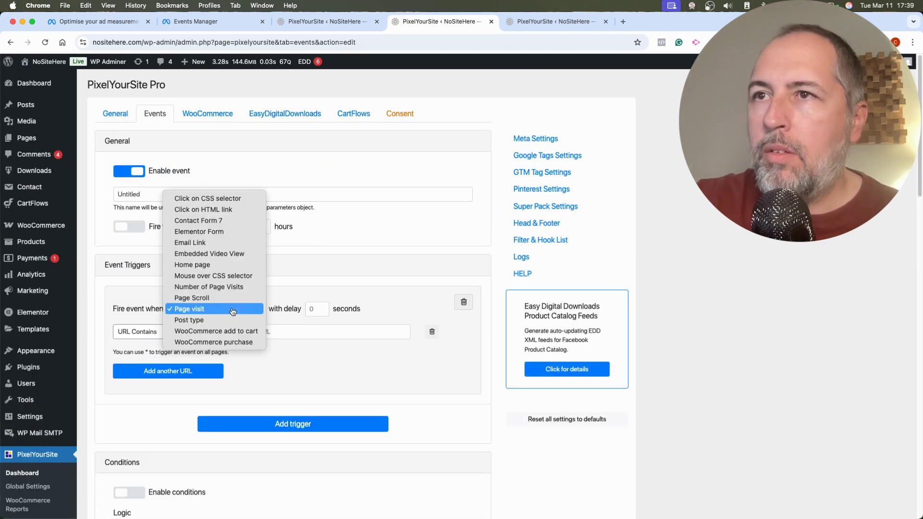
click(363, 281)
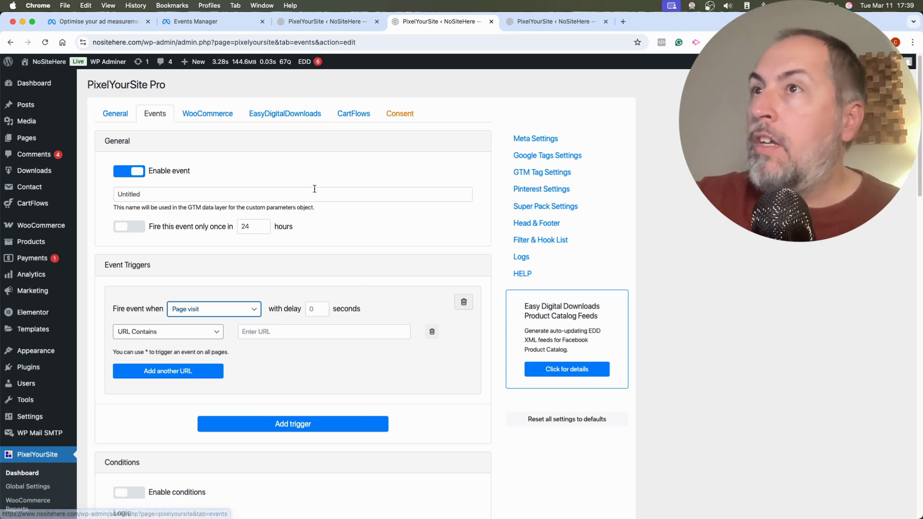
click(90, 25)
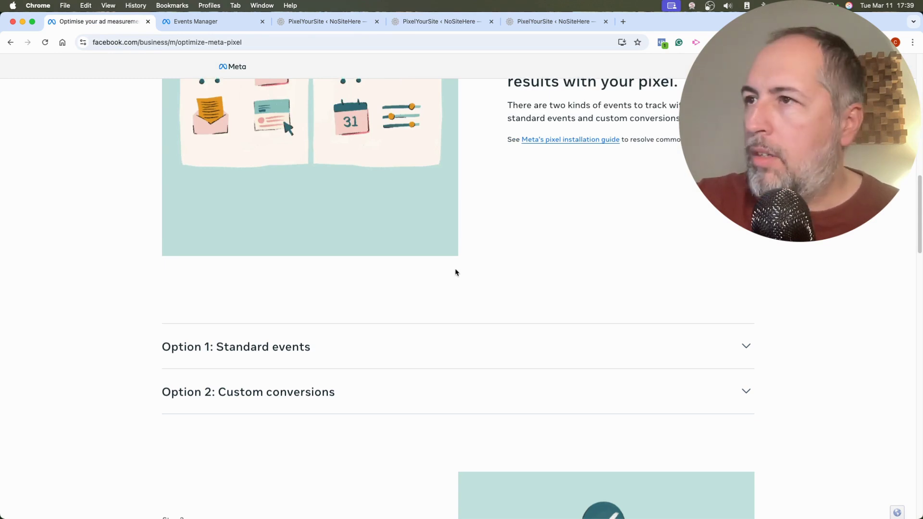
Read the guide's test events tool and Diagnostics sections, then return to the pixel overview
scroll(455, 270, down, 10)
scroll(399, 247, down, 2)
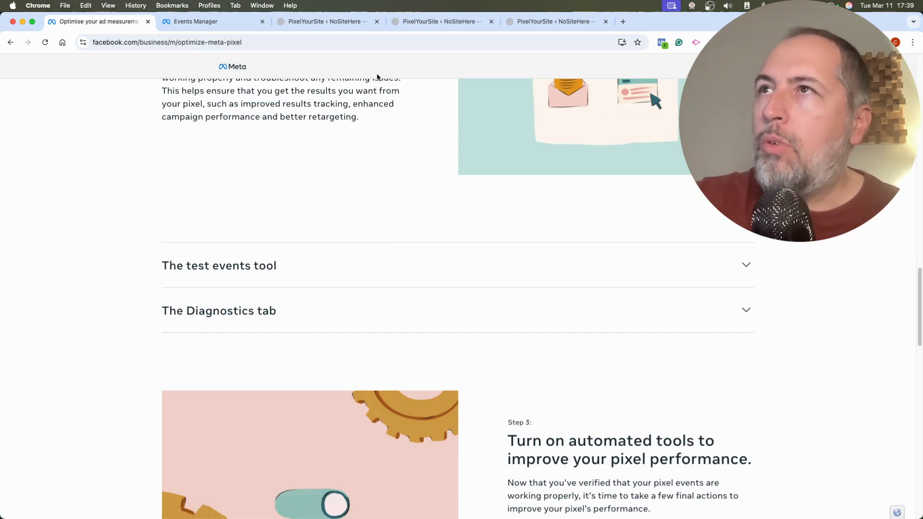
click(315, 24)
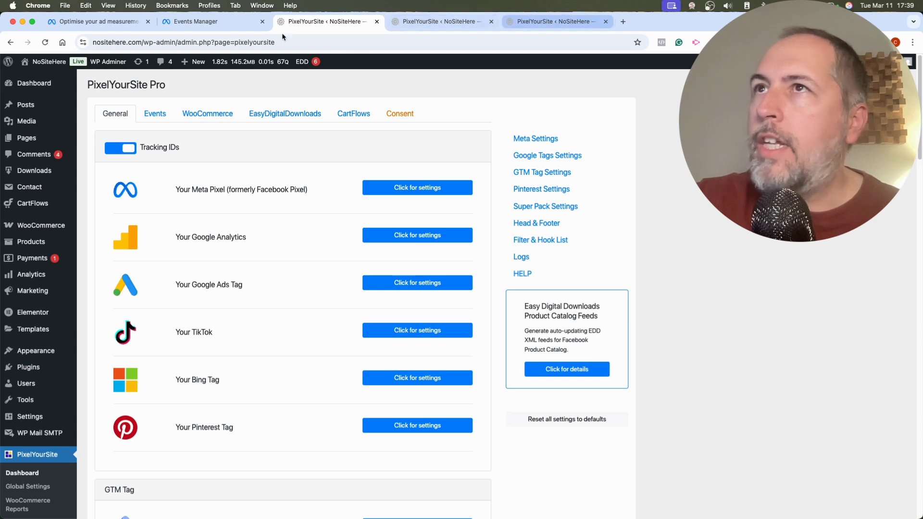
click(196, 24)
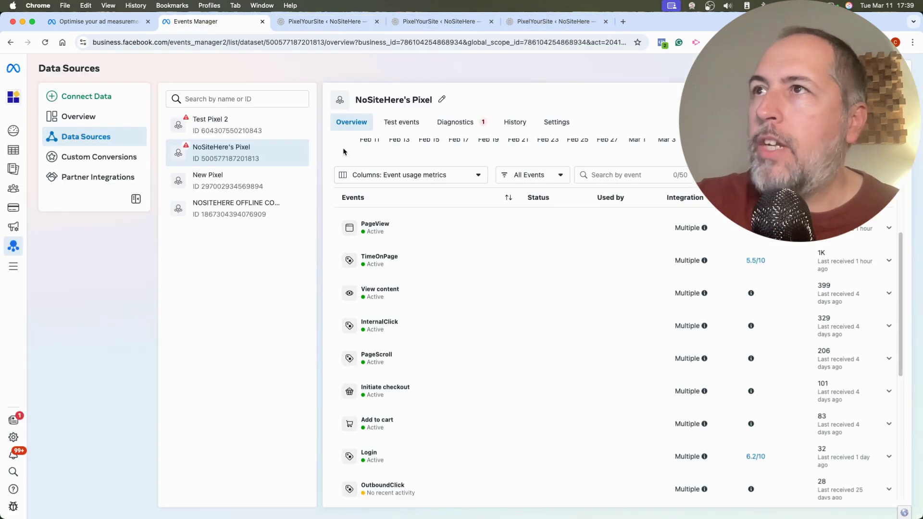
Open the pixel's Test events page and expand the 'Confirm your server's events' instructions
click(408, 122)
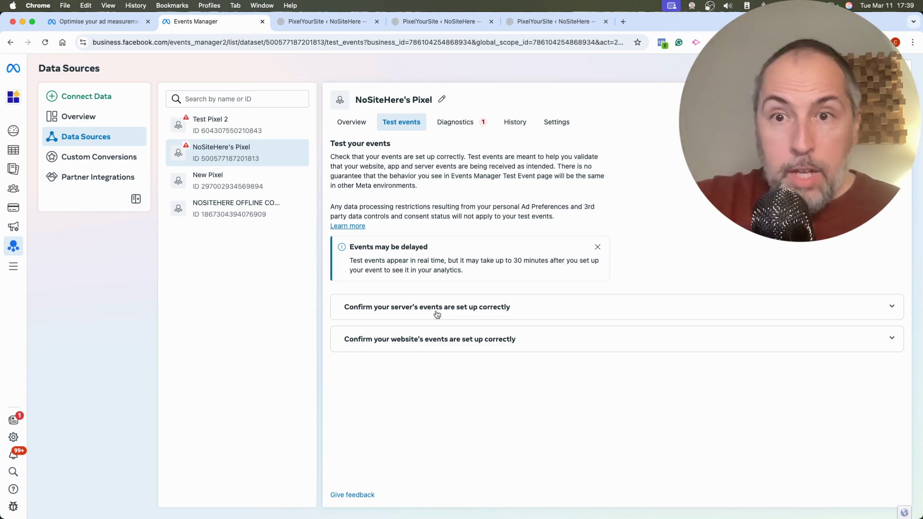
click(473, 311)
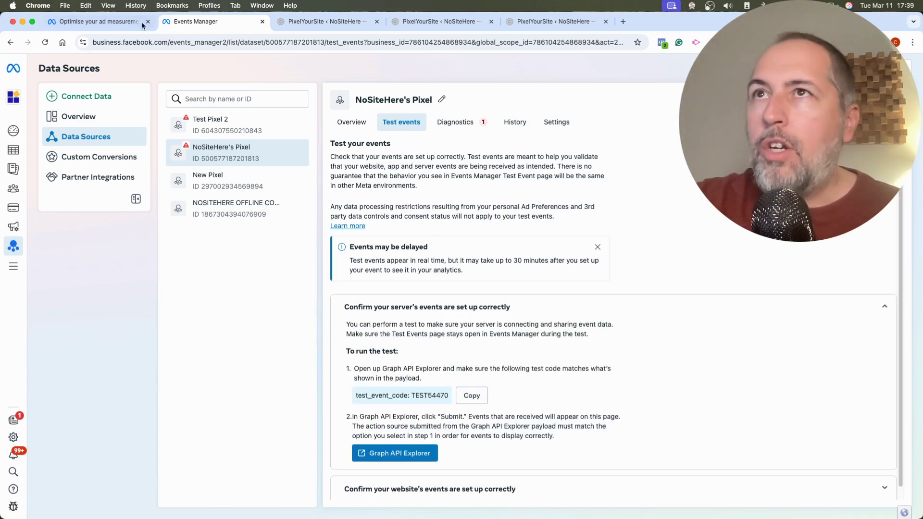
click(112, 22)
Check the test_event_code field in PixelYourSite's Meta Pixel settings, then return to Test events
click(326, 22)
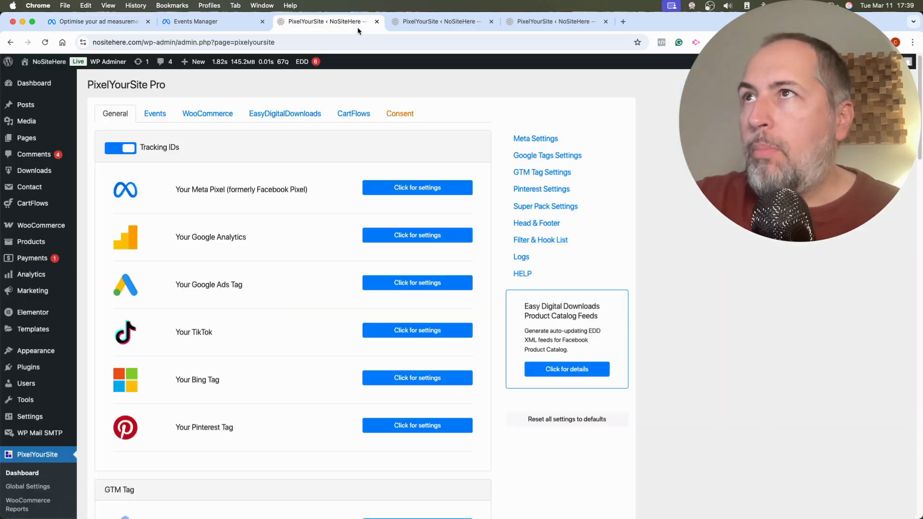
click(394, 187)
scroll(269, 214, down, 4)
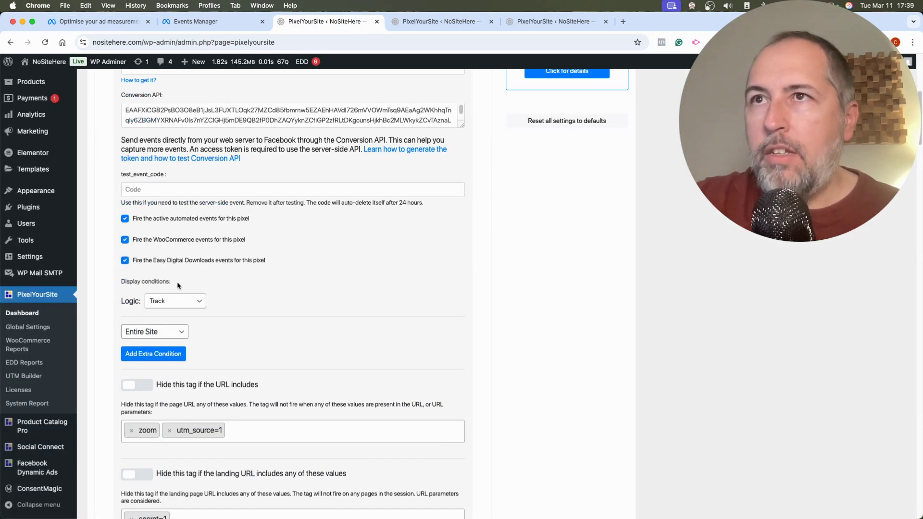
click(151, 192)
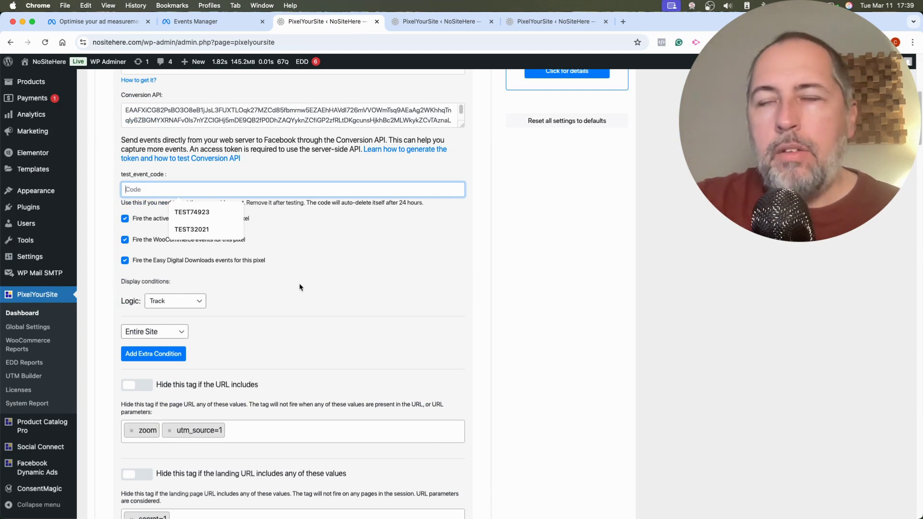
click(193, 29)
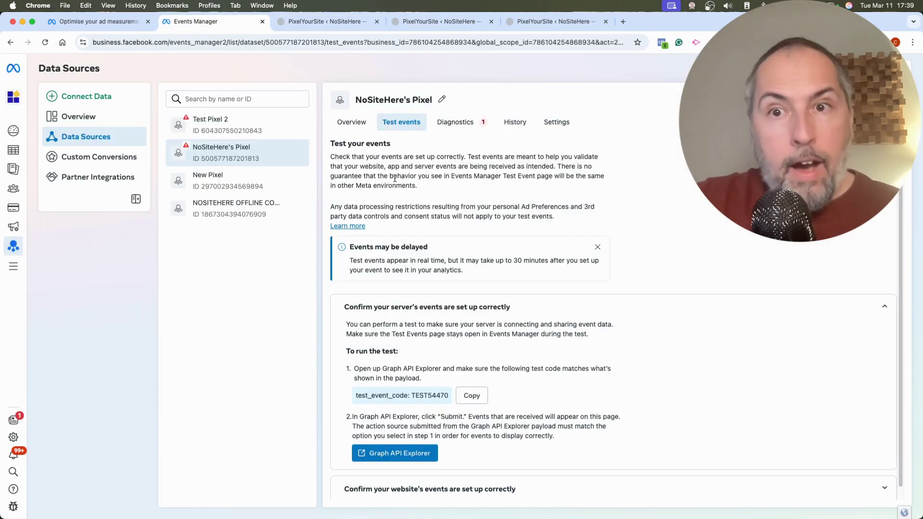
Scroll through Meta's pixel optimisation guide once more
click(111, 25)
scroll(414, 241, down, 10)
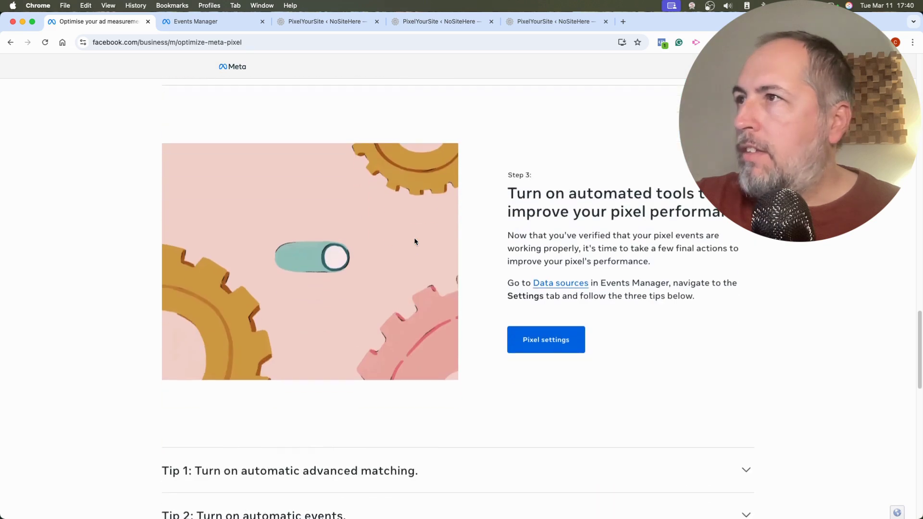
scroll(416, 241, down, 3)
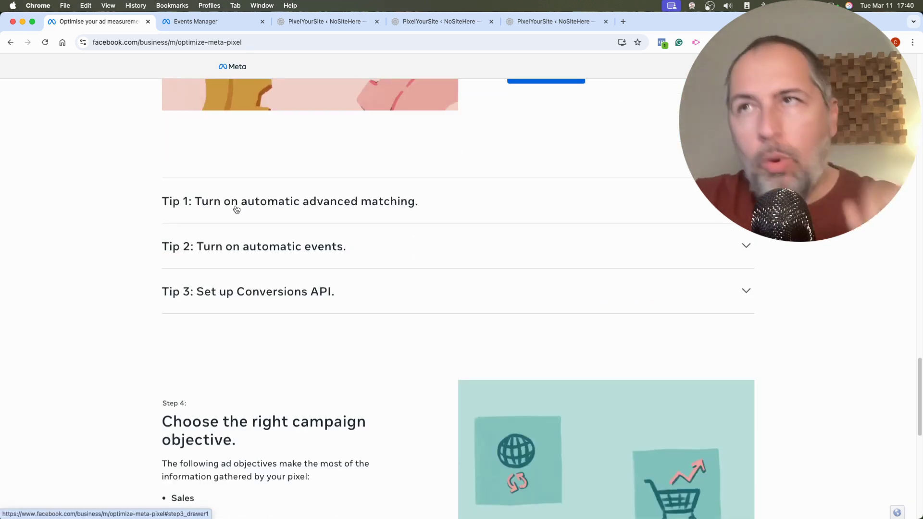
Open NoSiteHere's Pixel settings and verify advanced matching on and automatic event tracking off
click(218, 24)
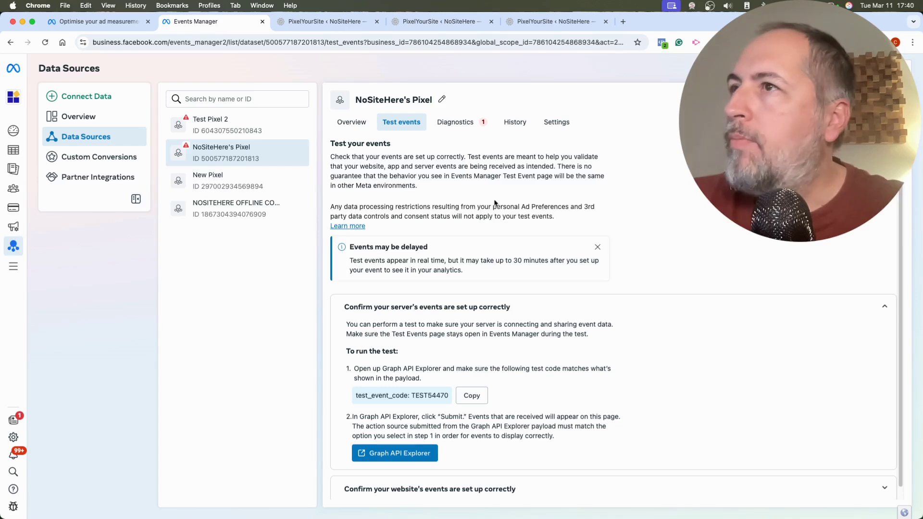
click(556, 123)
scroll(481, 245, down, 2)
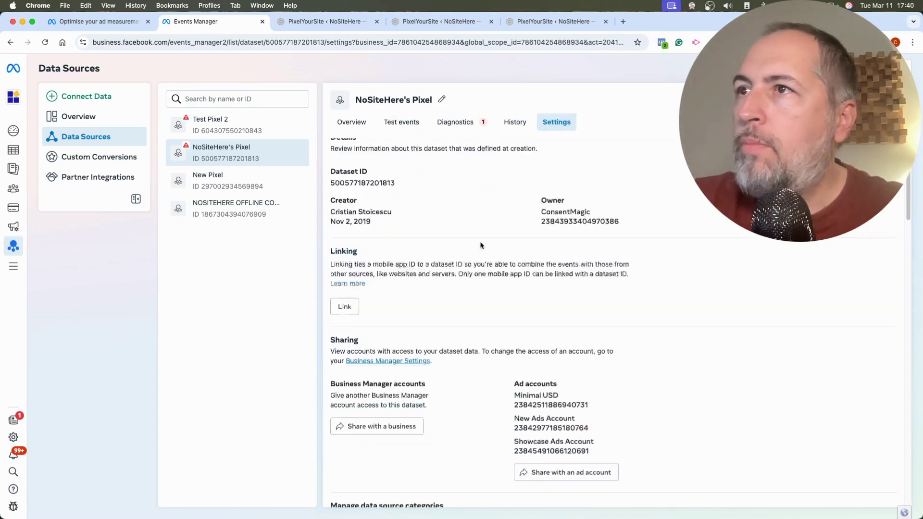
scroll(480, 246, down, 10)
scroll(476, 244, up, 2)
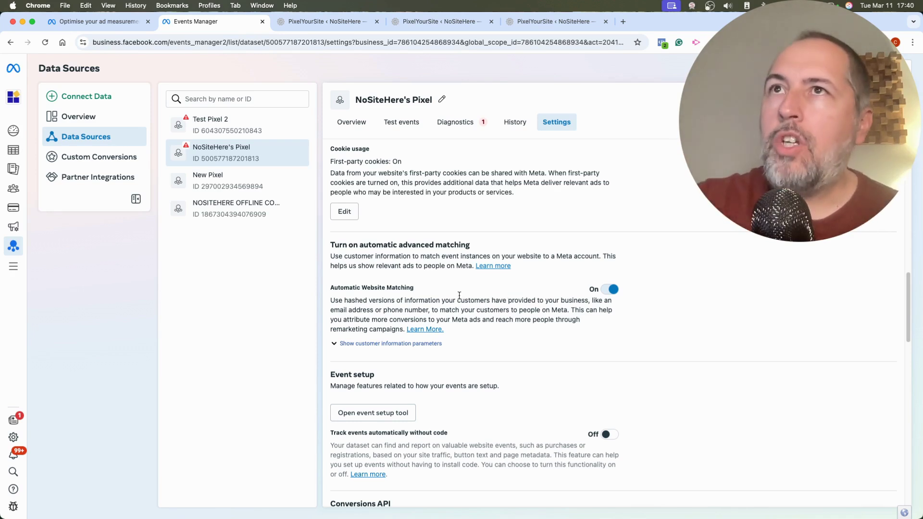
Highlight the Enable Advanced Matching label in PixelYourSite's General settings, alongside enabled Conversion API
click(330, 22)
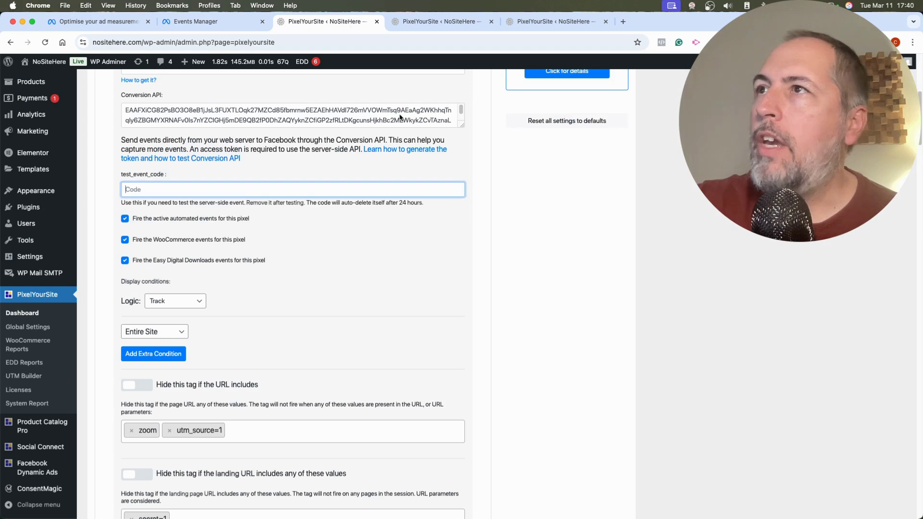
scroll(400, 116, up, 6)
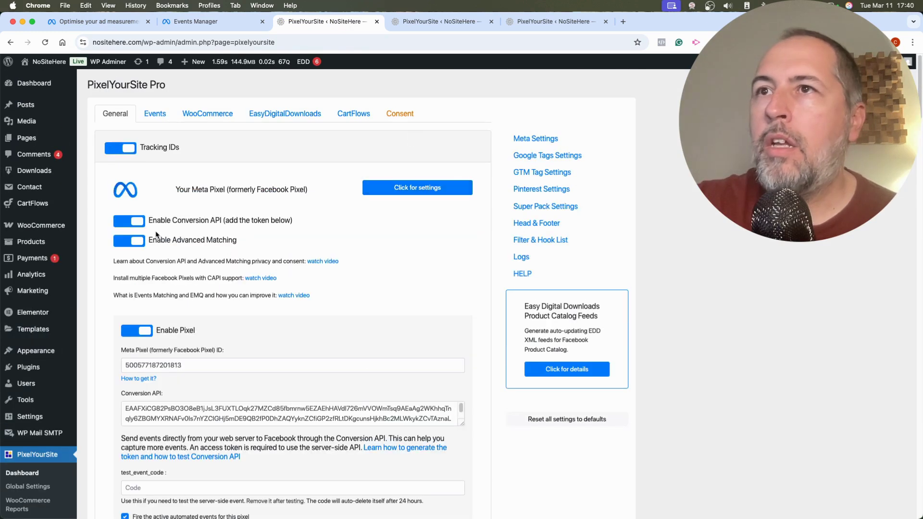
drag(150, 240, 254, 242)
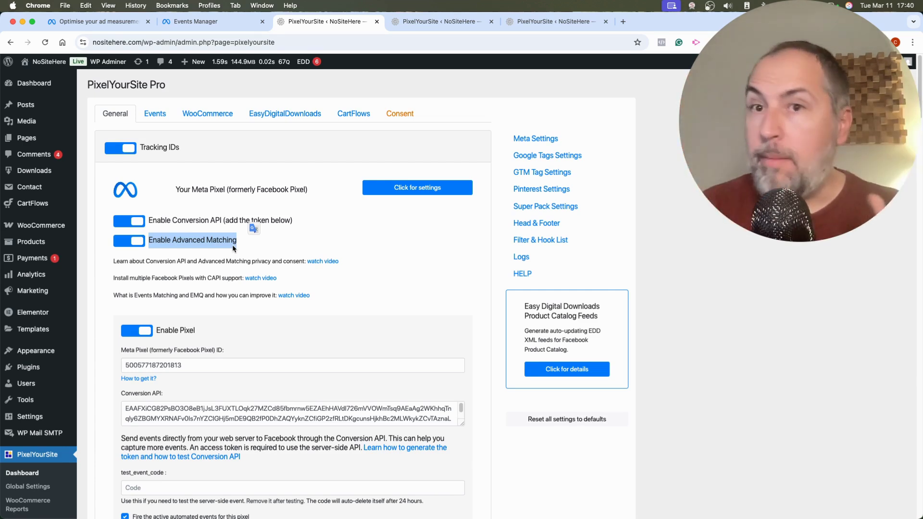
key(super+1)
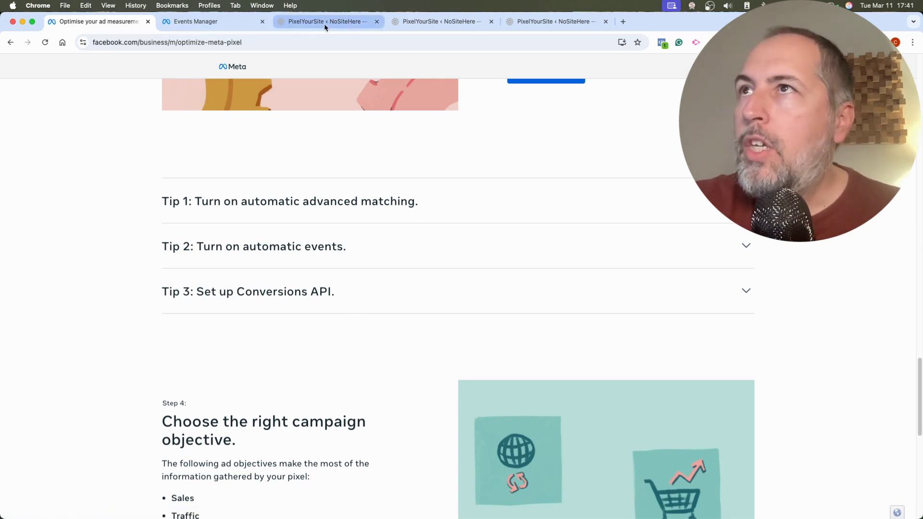
click(548, 24)
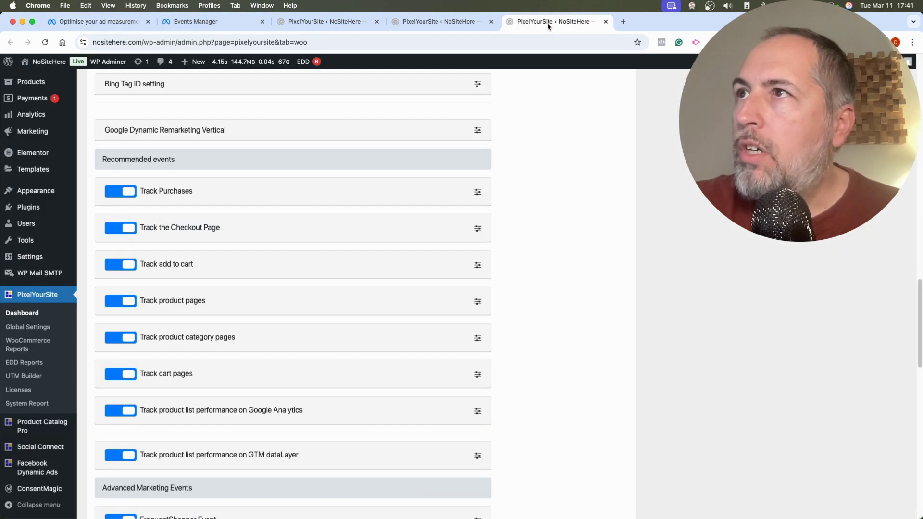
click(318, 24)
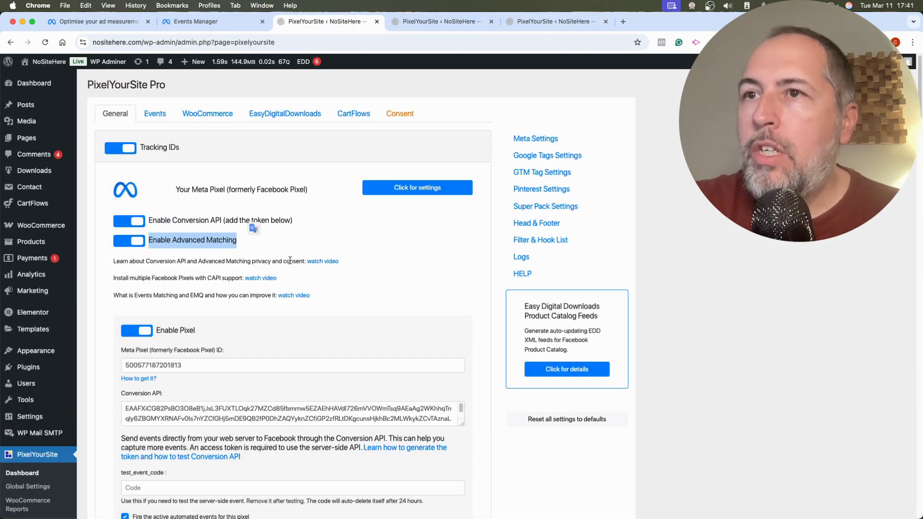
scroll(262, 354, down, 1)
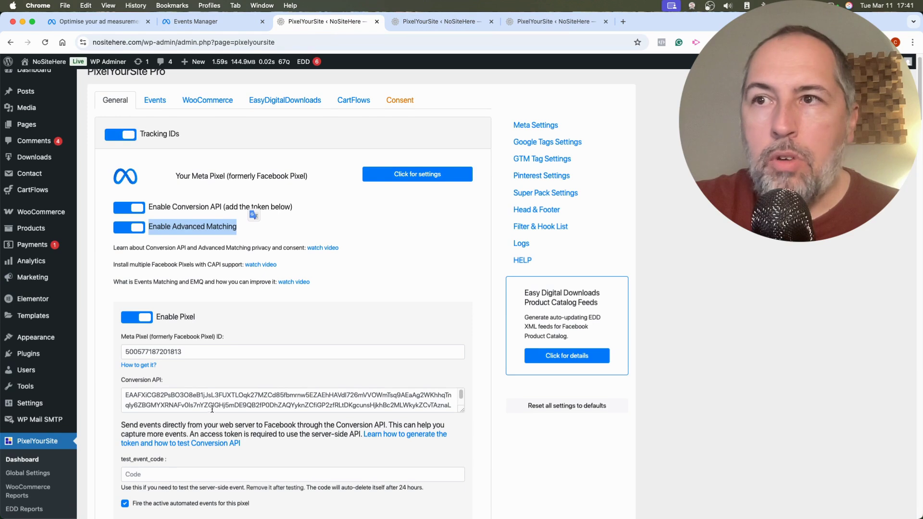
Generate a new Conversions API access token in the pixel's Events Manager settings
click(199, 24)
scroll(487, 279, down, 8)
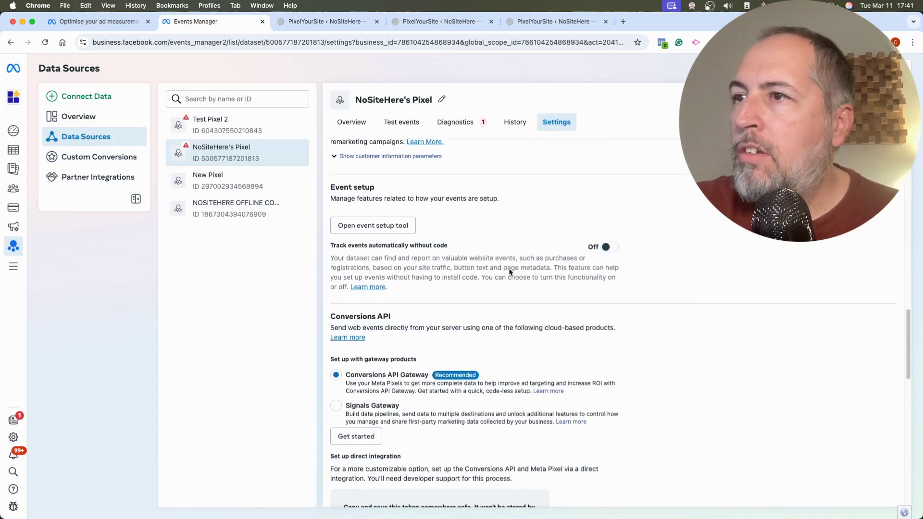
scroll(487, 279, up, 15)
scroll(443, 176, down, 8)
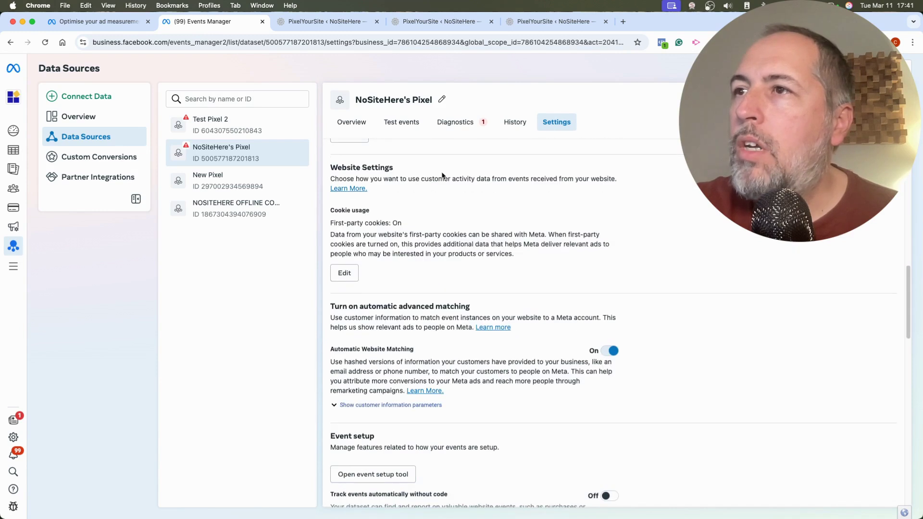
scroll(442, 176, down, 6)
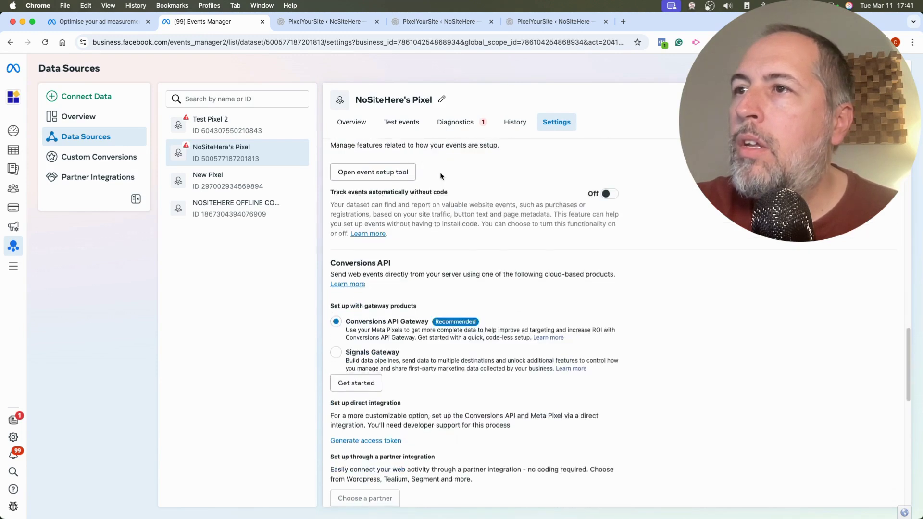
scroll(440, 176, down, 3)
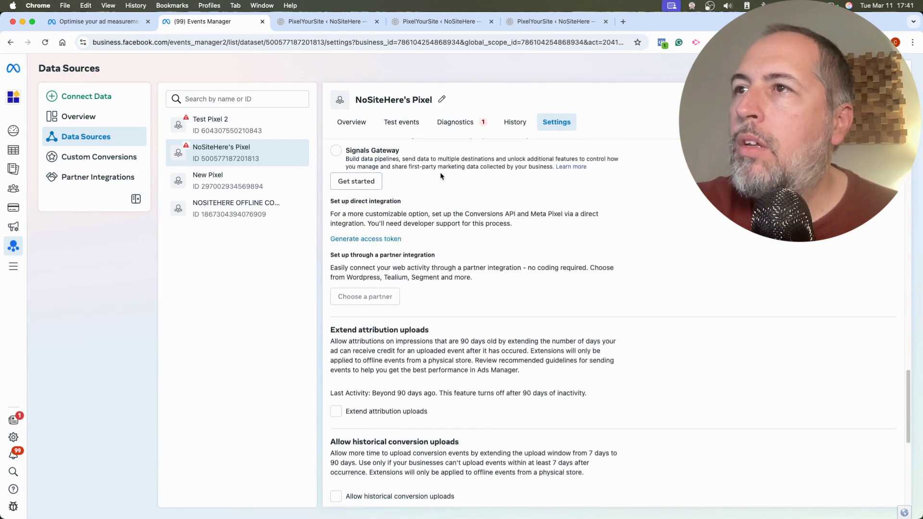
click(373, 244)
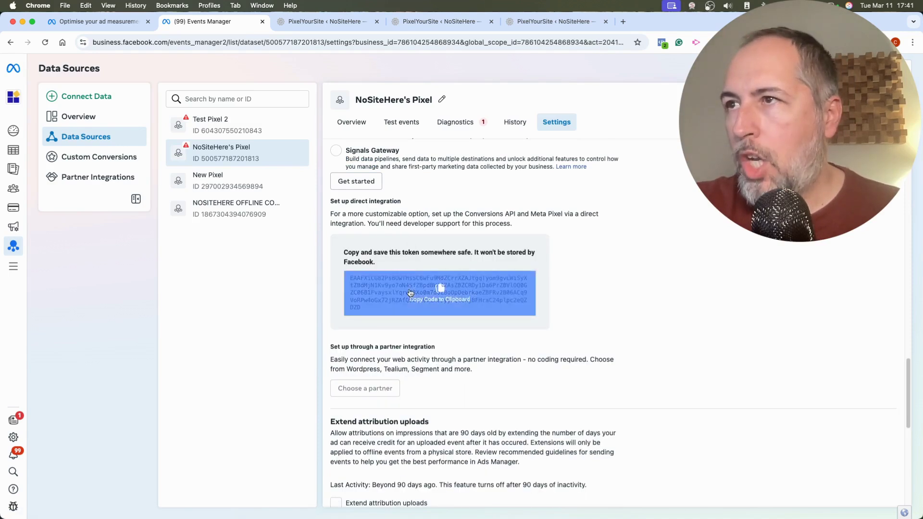
Copy the new token and select the existing token in PixelYourSite's Conversion API field
click(414, 293)
click(305, 27)
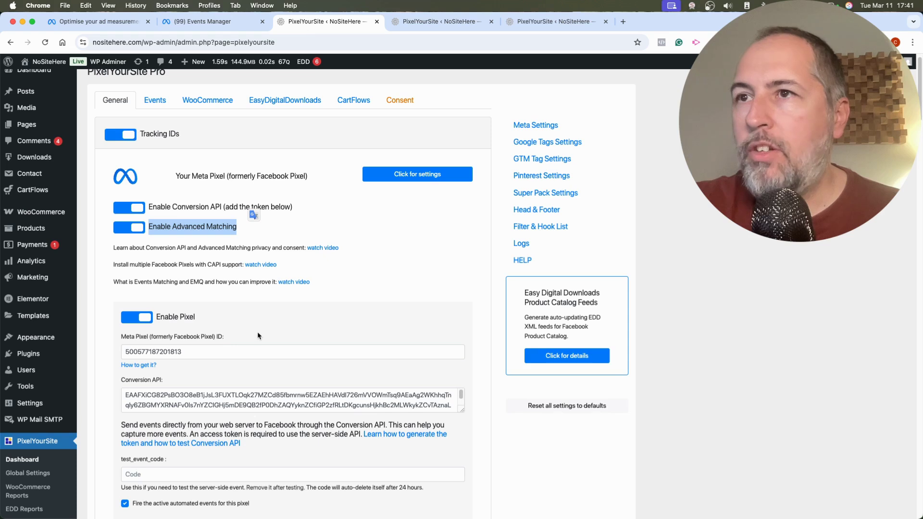
triple_click(258, 404)
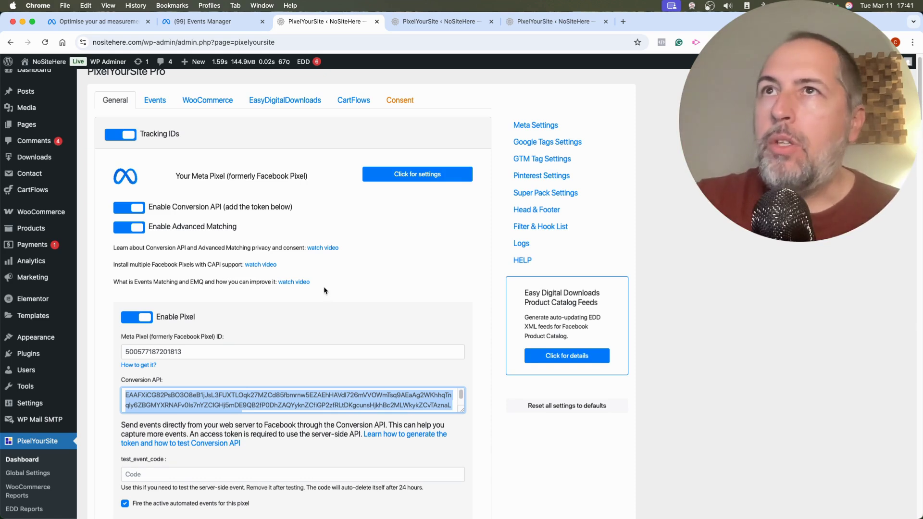
Read the optimisation guide through Step 4 on Sales or Traffic objectives, then return to the top
click(110, 30)
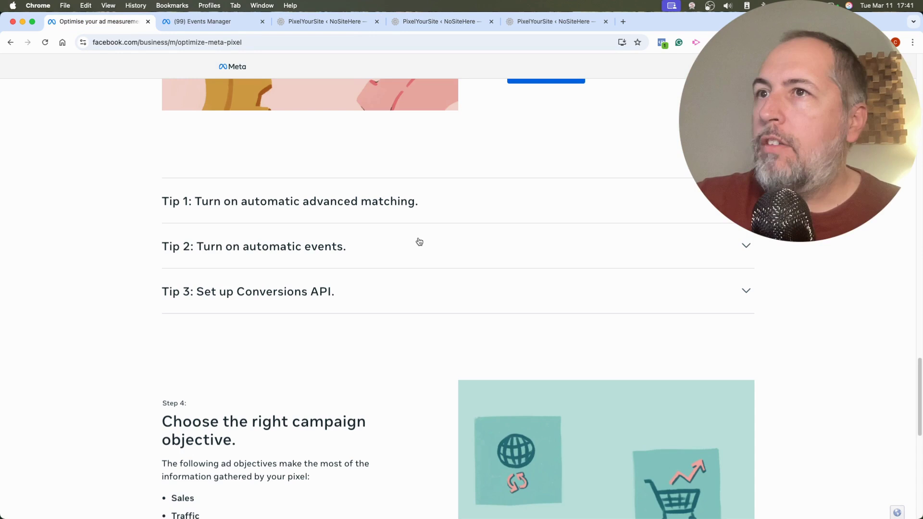
scroll(336, 344, down, 1)
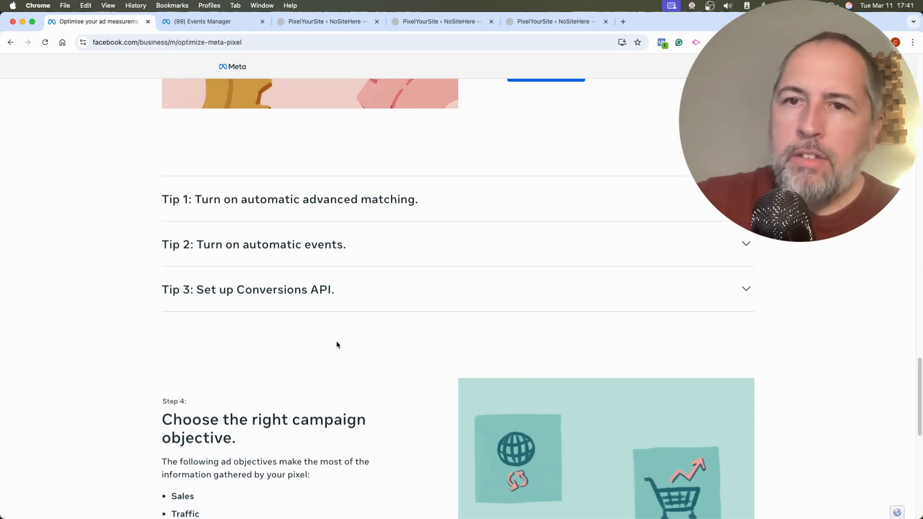
scroll(336, 345, down, 5)
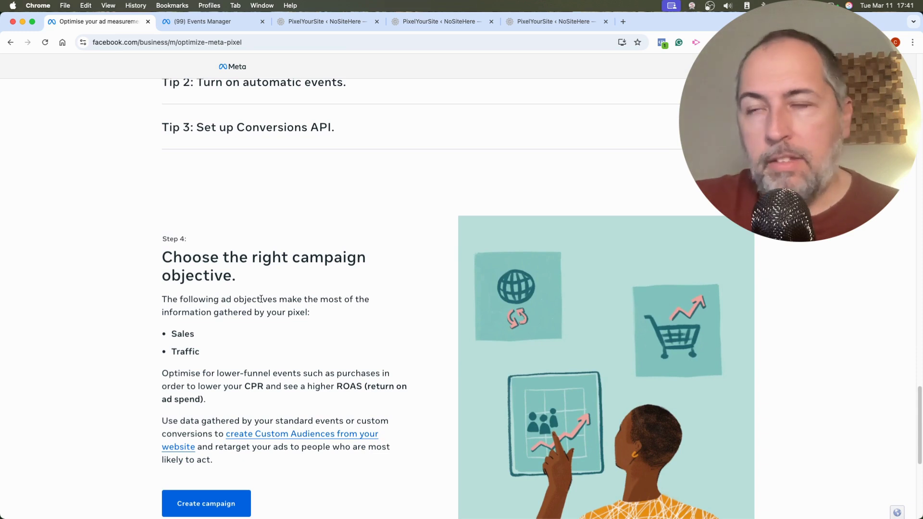
scroll(293, 339, down, 6)
scroll(323, 282, up, 18)
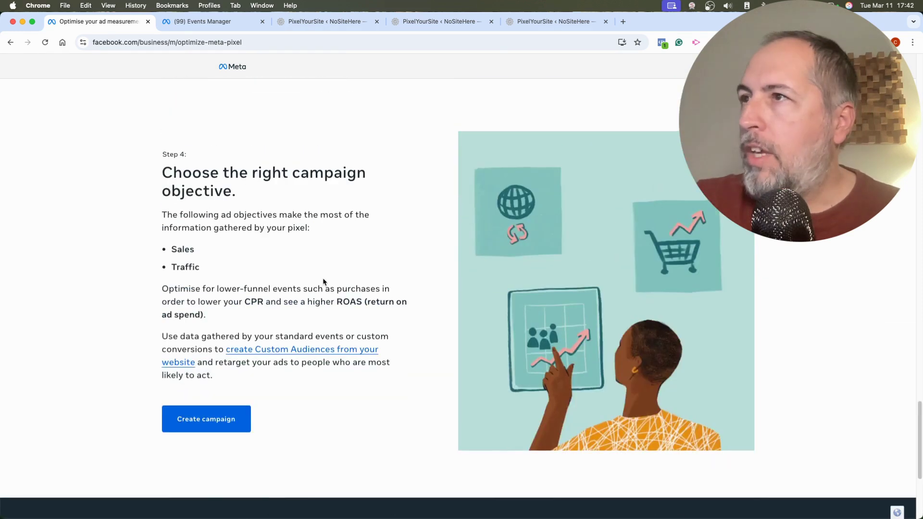
scroll(322, 282, up, 8)
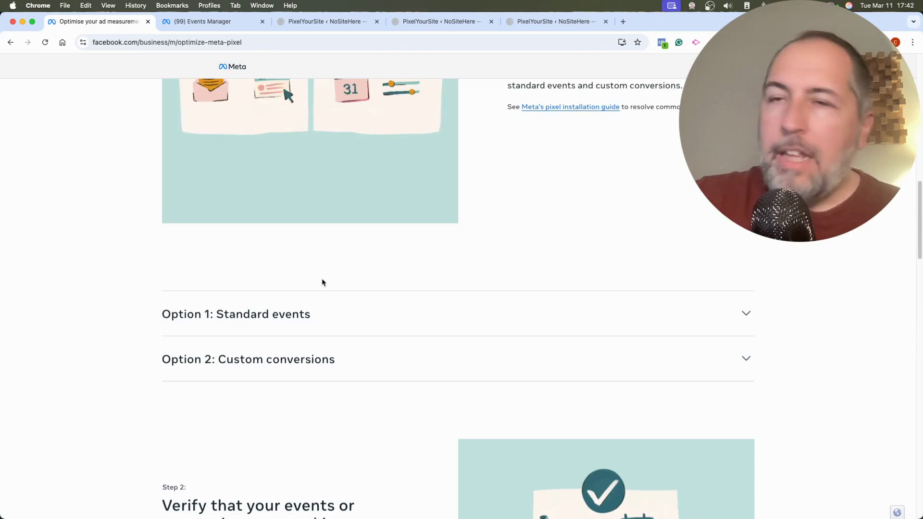
scroll(323, 282, up, 15)
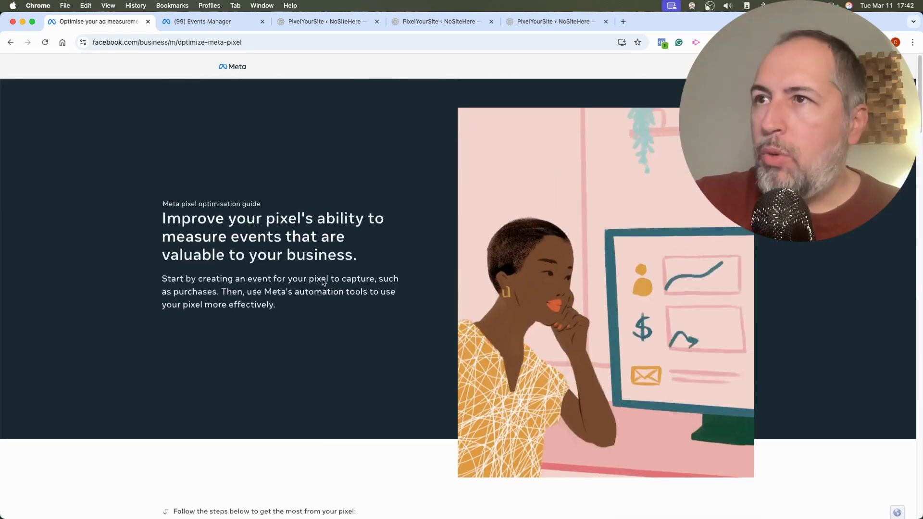